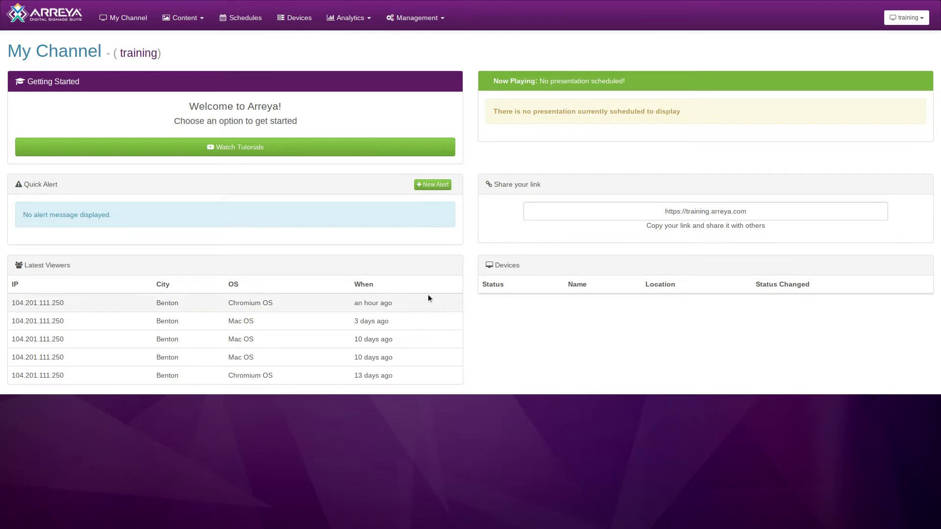
Step: Open the Training presentation from Content > Presentations in the slide editor
{"action": "left_click", "coordinate": [199, 23]}
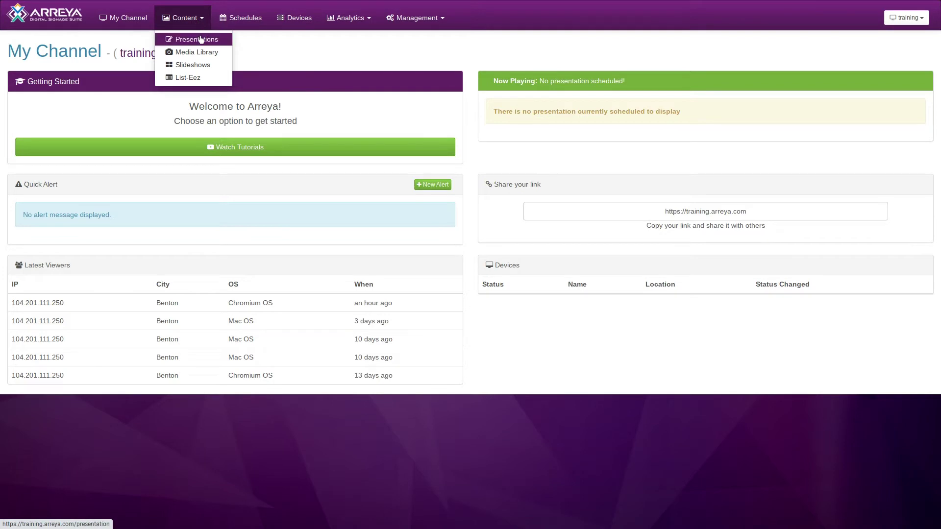
{"action": "left_click", "coordinate": [201, 40]}
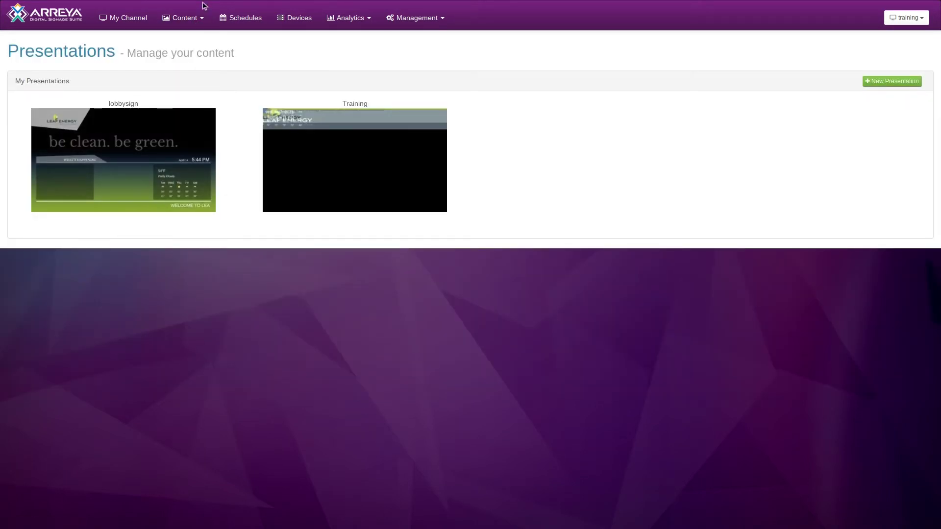
{"action": "mouse_move", "coordinate": [326, 178]}
{"action": "left_click", "coordinate": [346, 198]}
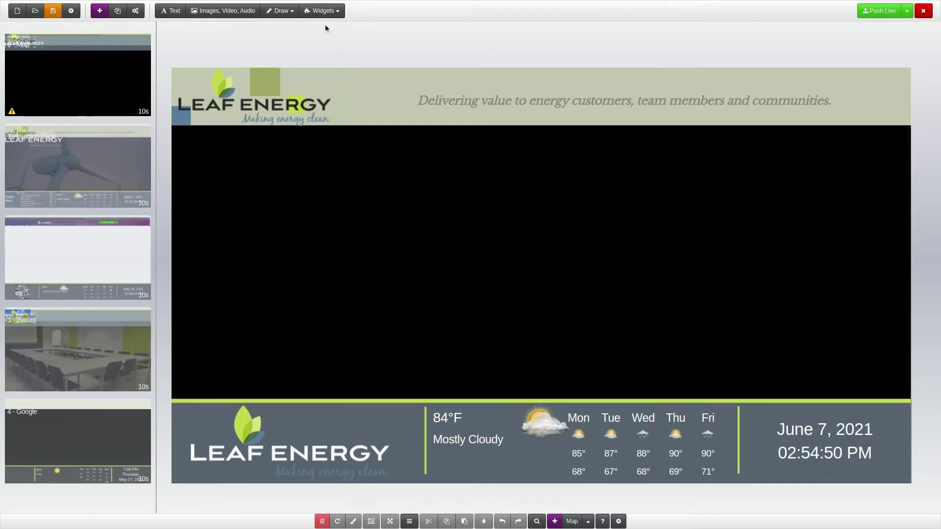
Step: Insert a Google Chart widget on the Leaf Energy slide, then switch to the Flight Data sheet
{"action": "left_click", "coordinate": [324, 11]}
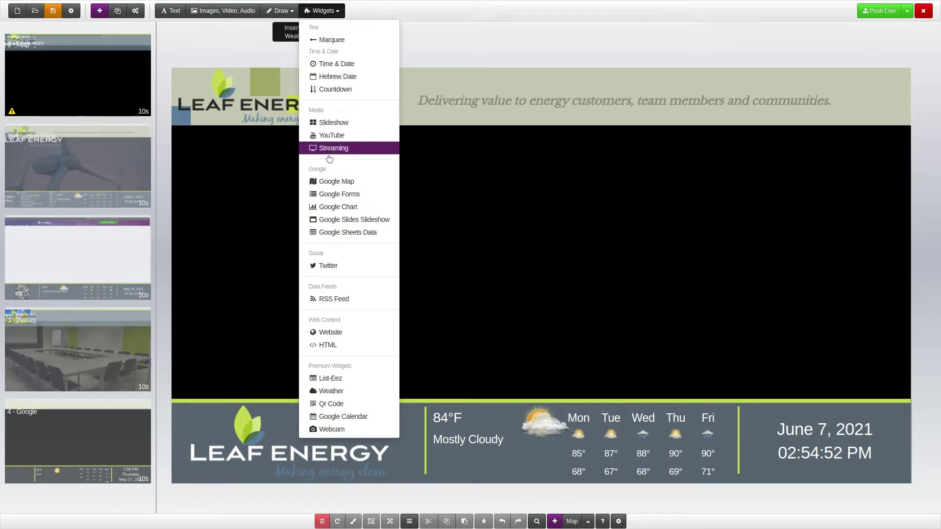
{"action": "left_click", "coordinate": [326, 207]}
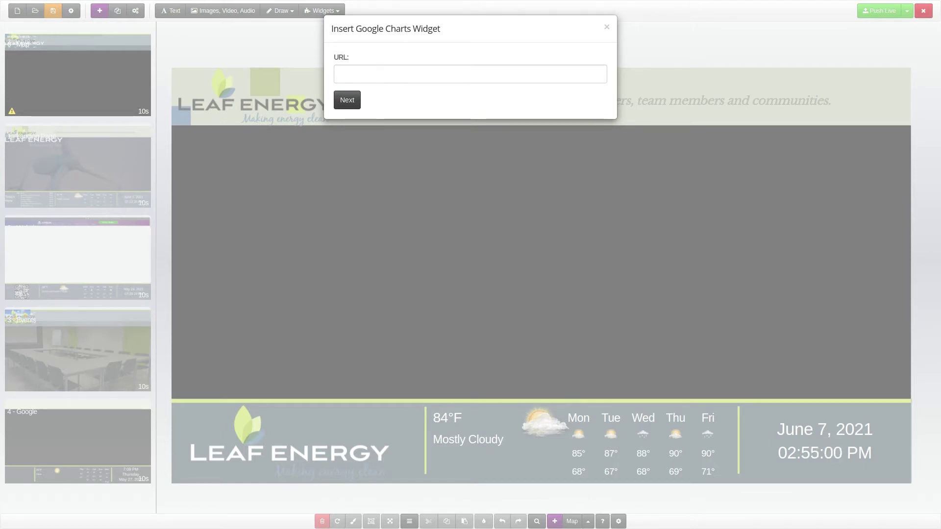
{"action": "key", "text": "alt+Tab"}
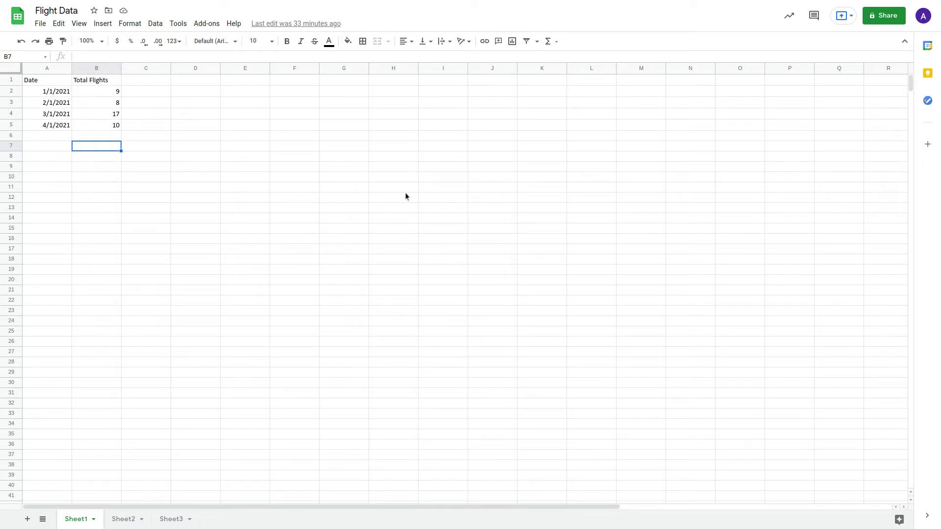
Step: Change Flight Data sharing from Restricted to Anyone with the link and copy the link
{"action": "left_click", "coordinate": [878, 23]}
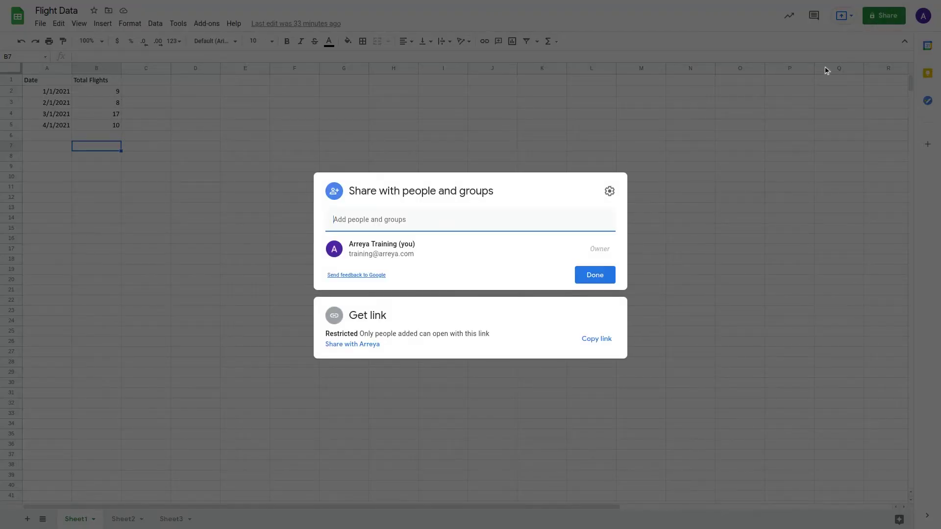
{"action": "left_click", "coordinate": [427, 339]}
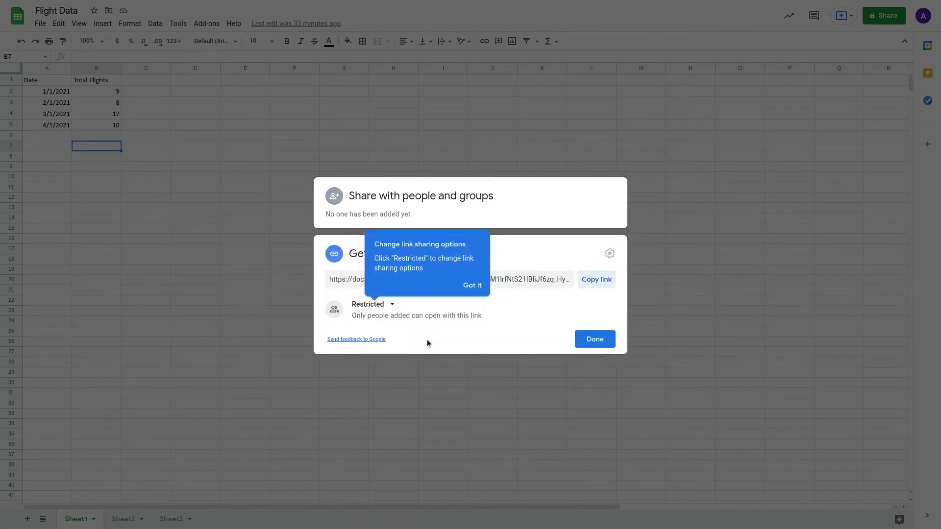
{"action": "left_click", "coordinate": [473, 286]}
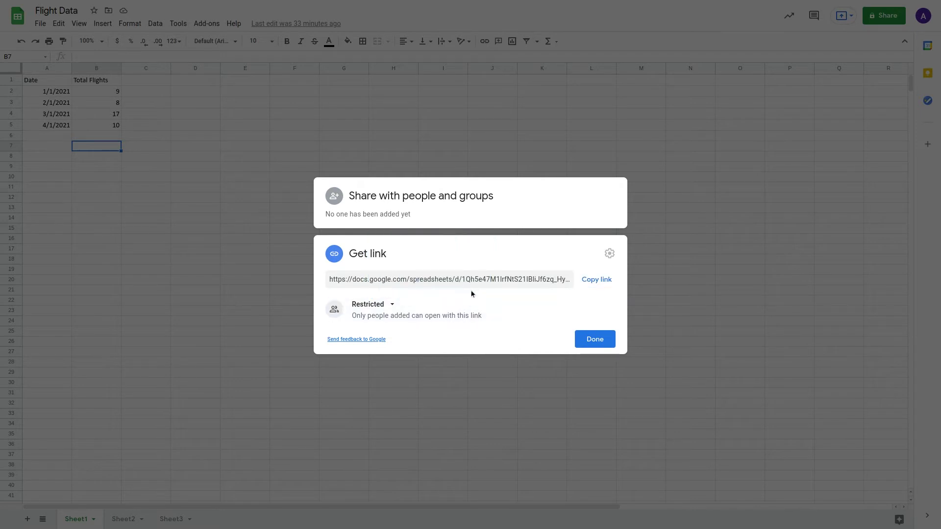
{"action": "left_click", "coordinate": [392, 306]}
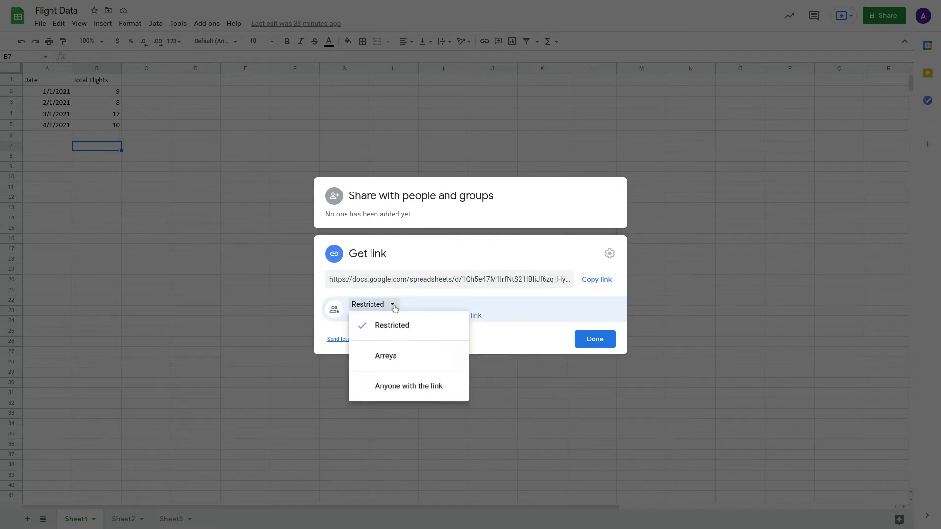
{"action": "left_click", "coordinate": [400, 387]}
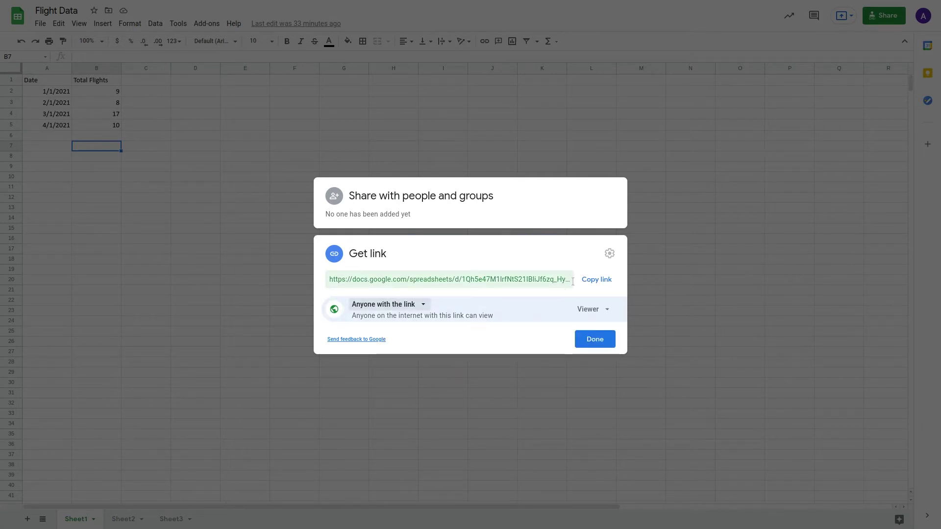
{"action": "left_click", "coordinate": [590, 278]}
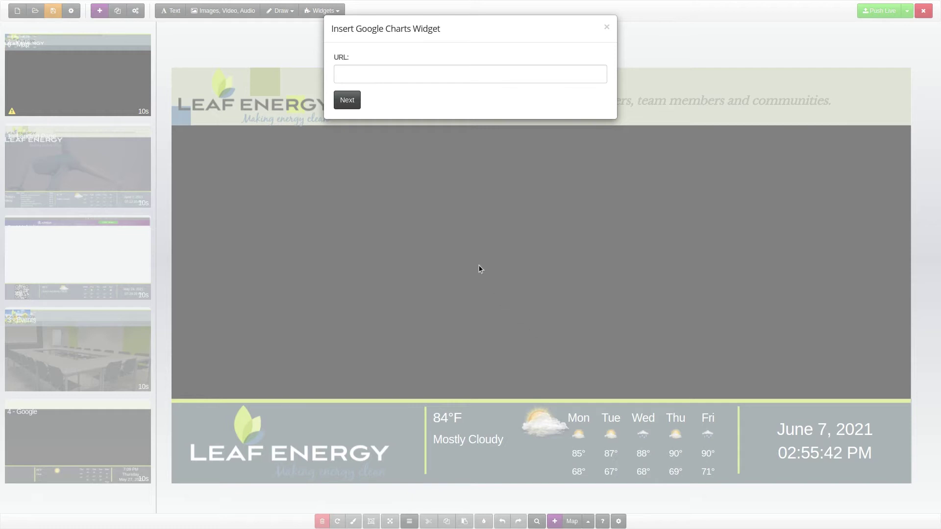
Step: Paste the Flight Data sheet link into the widget's URL field and proceed to Chart Editor
{"action": "left_click", "coordinate": [361, 77]}
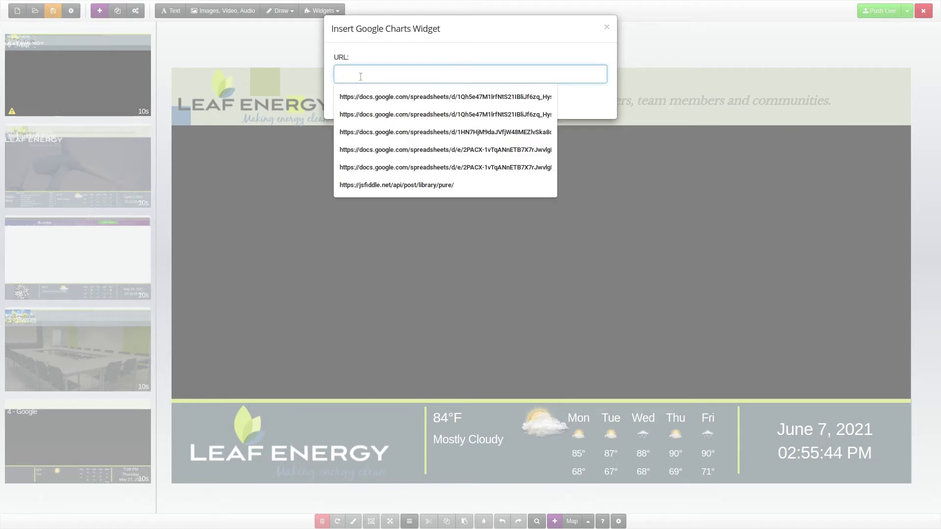
{"action": "key", "text": "ctrl+v"}
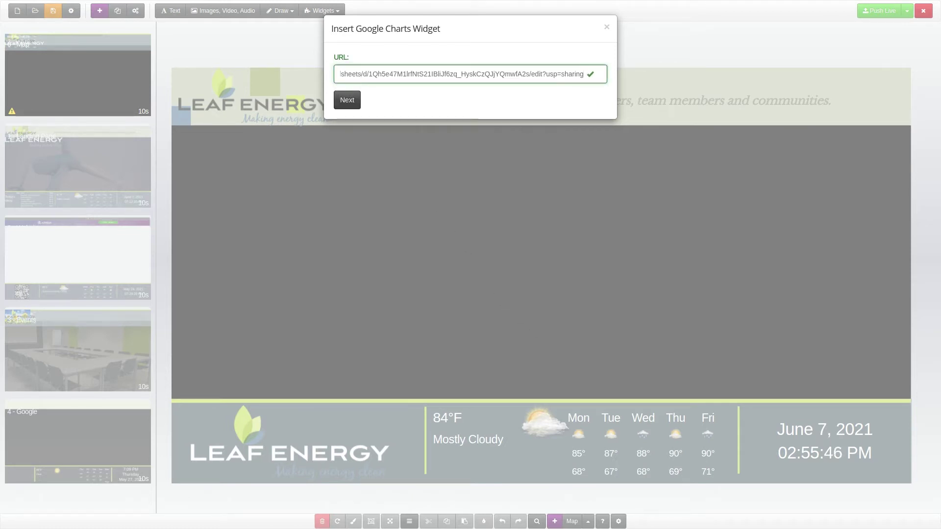
{"action": "left_click", "coordinate": [348, 100]}
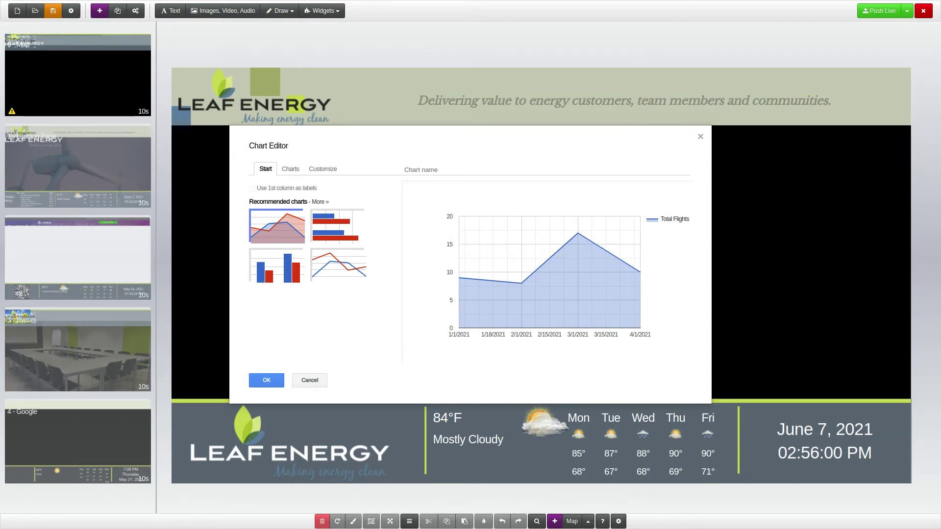
Step: Edit the chart name field, typing 'Cha'
{"action": "left_click", "coordinate": [419, 170]}
{"action": "type", "text": "Chart"}
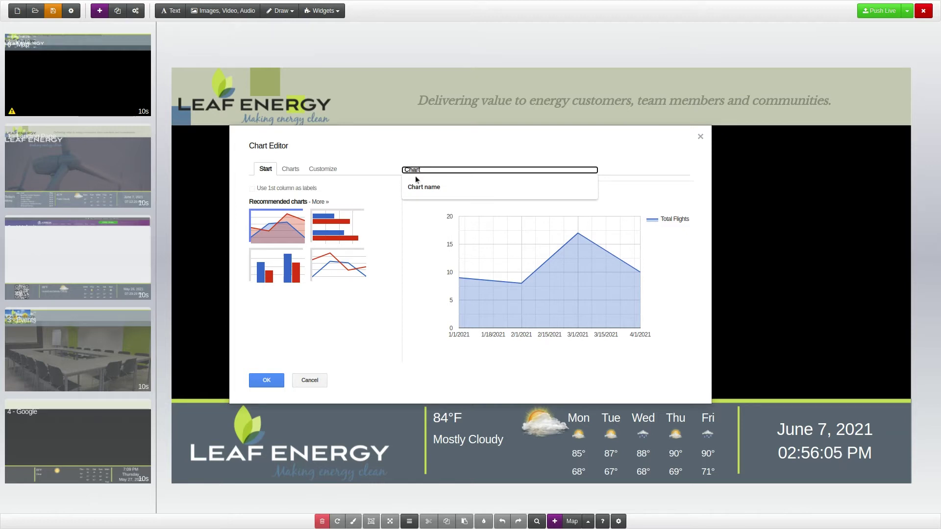
{"action": "left_click", "coordinate": [407, 211]}
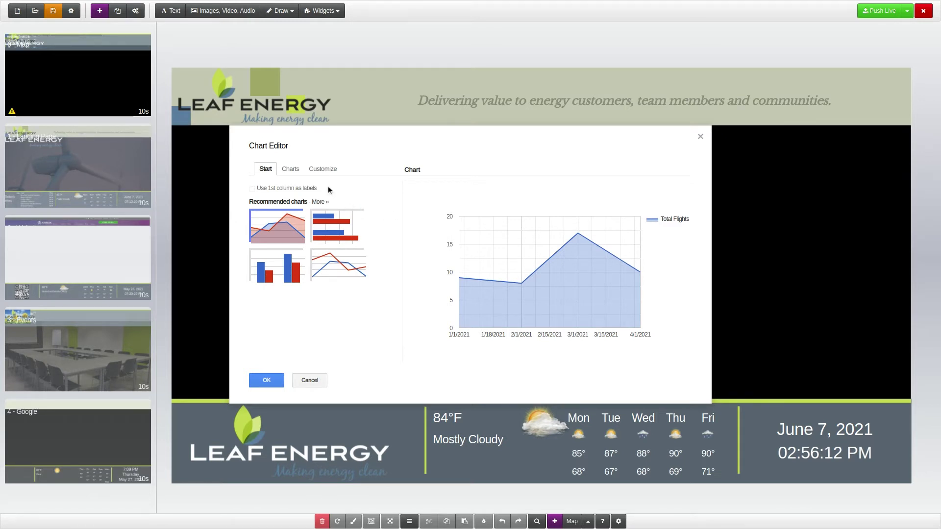
Step: Preview line, horizontal bar, and bubble chart types for the Total Flights data
{"action": "left_click", "coordinate": [286, 169]}
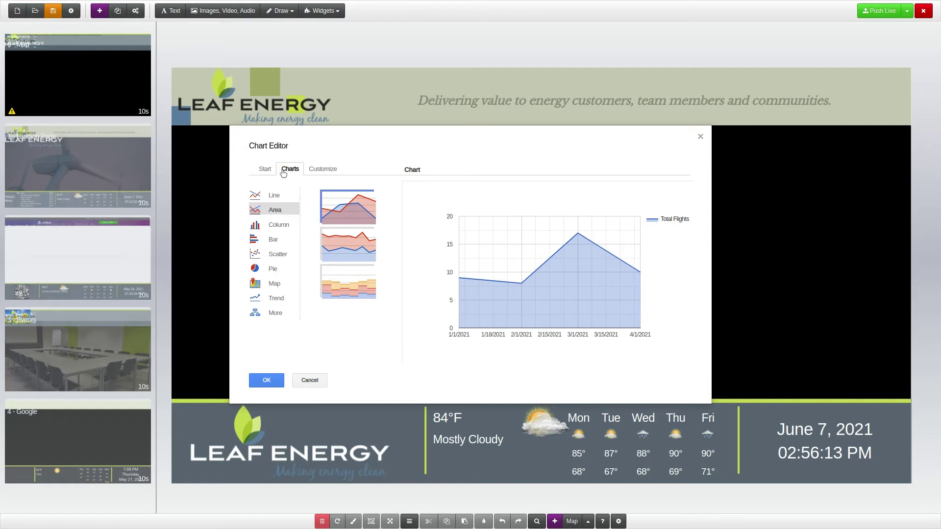
{"action": "left_click", "coordinate": [275, 195]}
{"action": "left_click", "coordinate": [337, 208]}
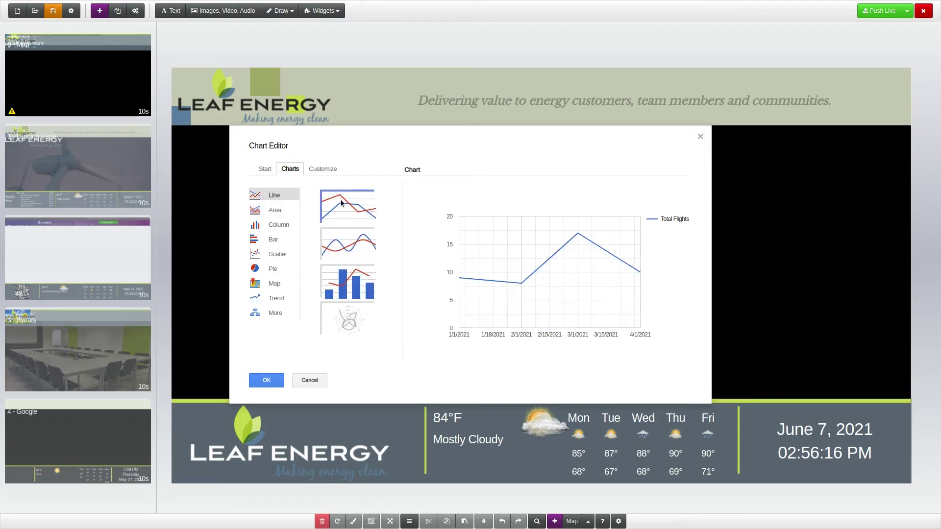
{"action": "left_click", "coordinate": [277, 239]}
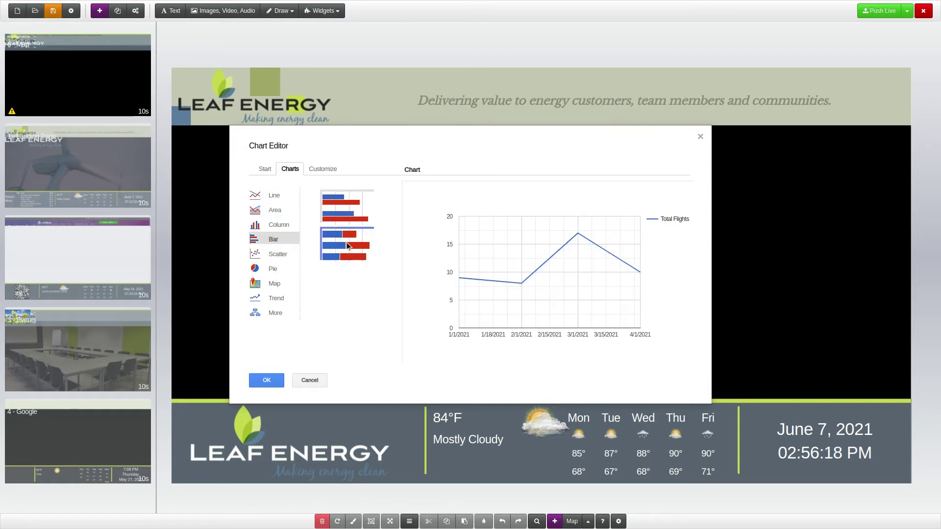
{"action": "left_click", "coordinate": [346, 242]}
{"action": "left_click", "coordinate": [283, 259]}
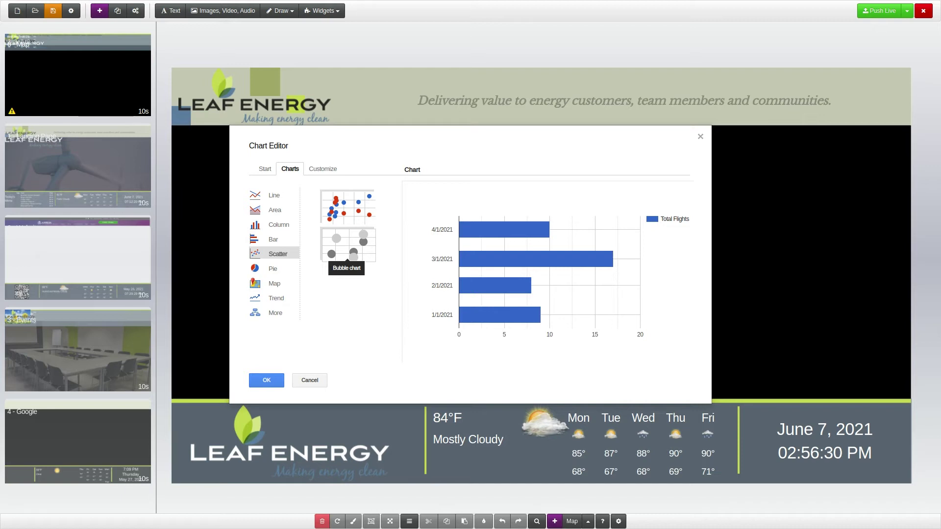
{"action": "left_click", "coordinate": [342, 243]}
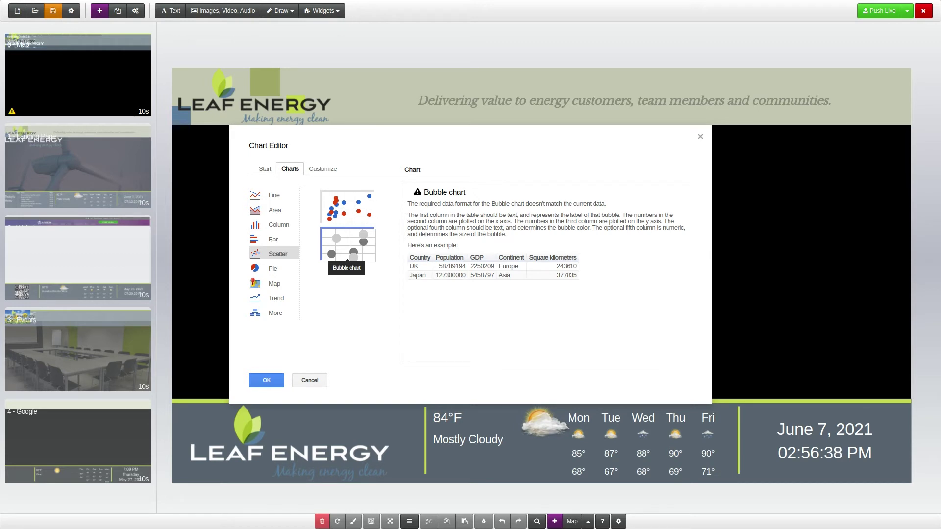
Step: Settle on the top horizontal bar chart after the bubble chart proves incompatible
{"action": "left_click", "coordinate": [284, 239]}
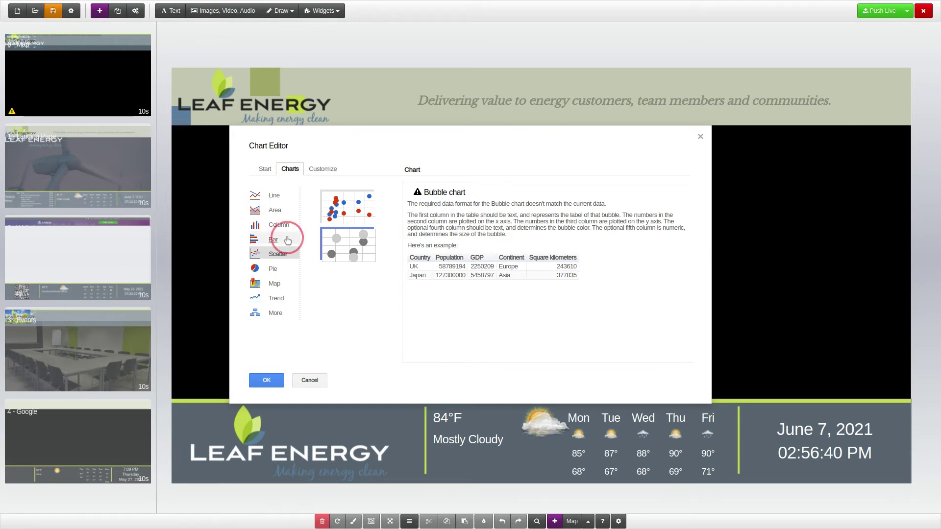
{"action": "left_click", "coordinate": [330, 218]}
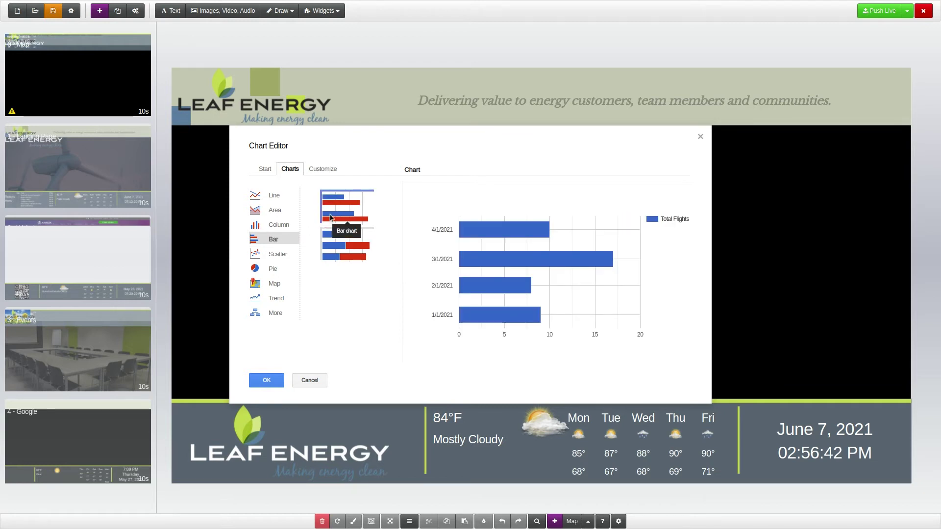
{"action": "left_click", "coordinate": [317, 173]}
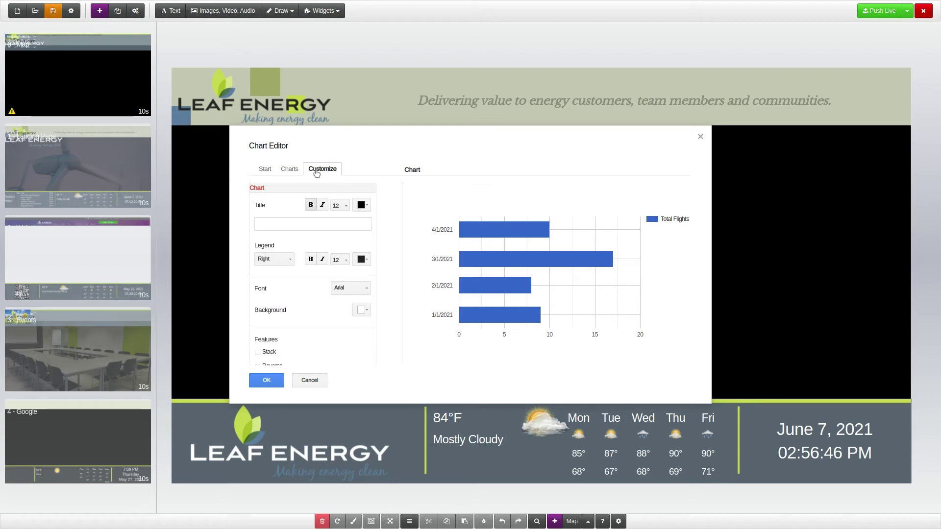
Step: Leave legend, axis and gridline options at defaults and confirm the bar chart with OK
{"action": "scroll", "coordinate": [285, 212], "scroll_direction": "down", "scroll_amount": 3}
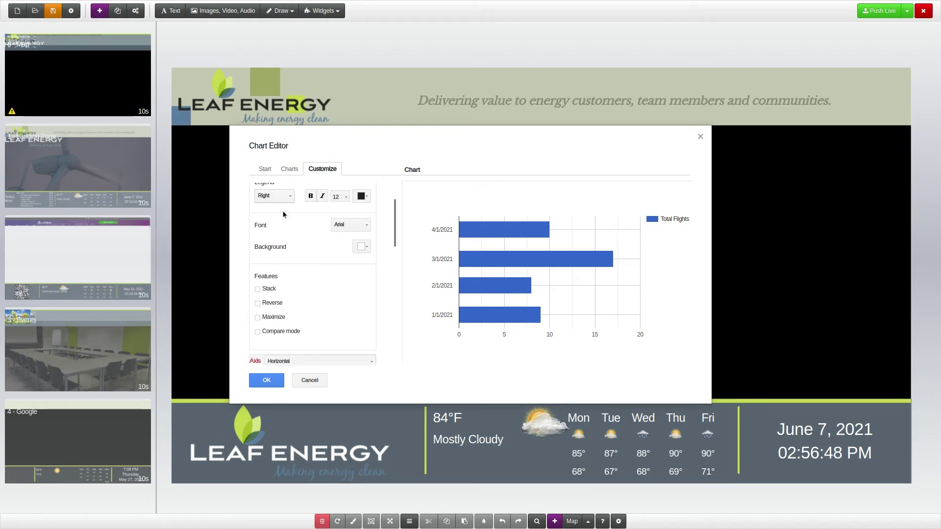
{"action": "scroll", "coordinate": [284, 212], "scroll_direction": "down", "scroll_amount": 5}
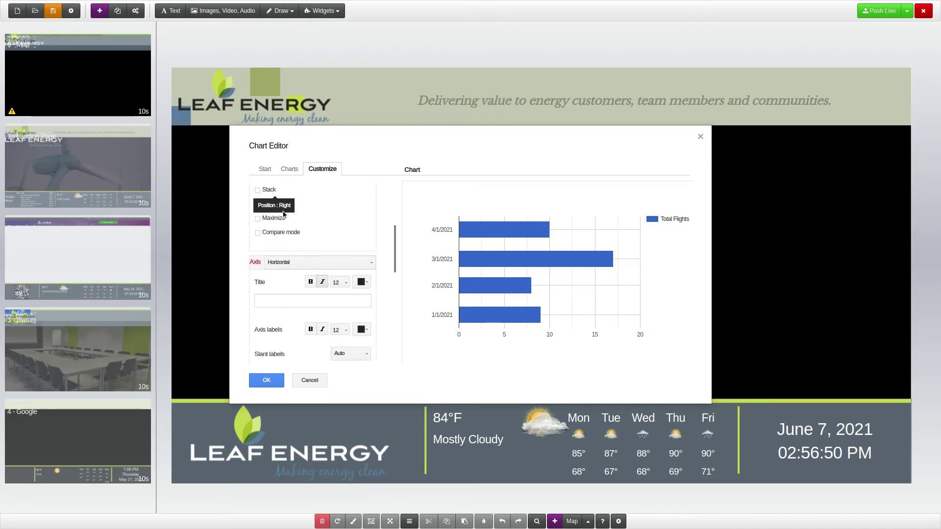
{"action": "scroll", "coordinate": [284, 213], "scroll_direction": "down", "scroll_amount": 4}
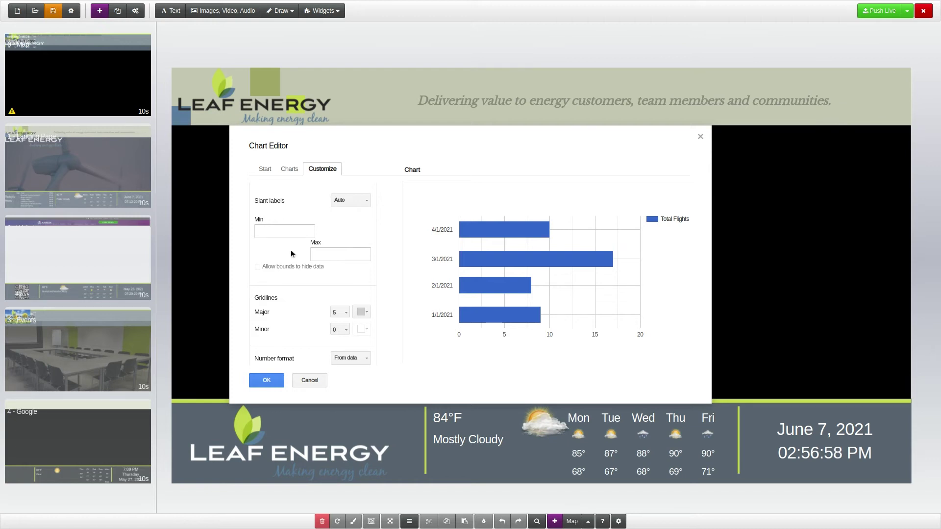
{"action": "left_click", "coordinate": [267, 382]}
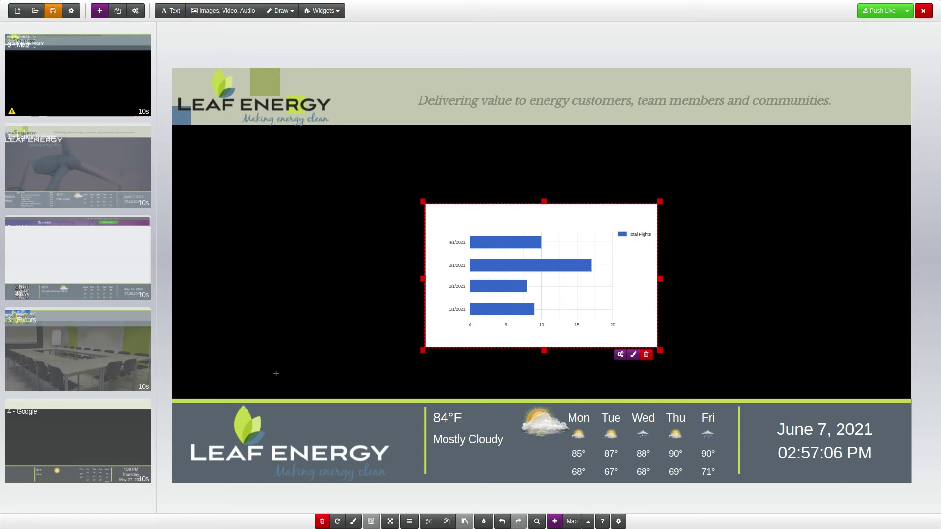
Step: Move the chart widget up and right to top 303, left 786 (600×371)
{"action": "left_click_drag", "start_coordinate": [520, 268], "coordinate": [570, 247]}
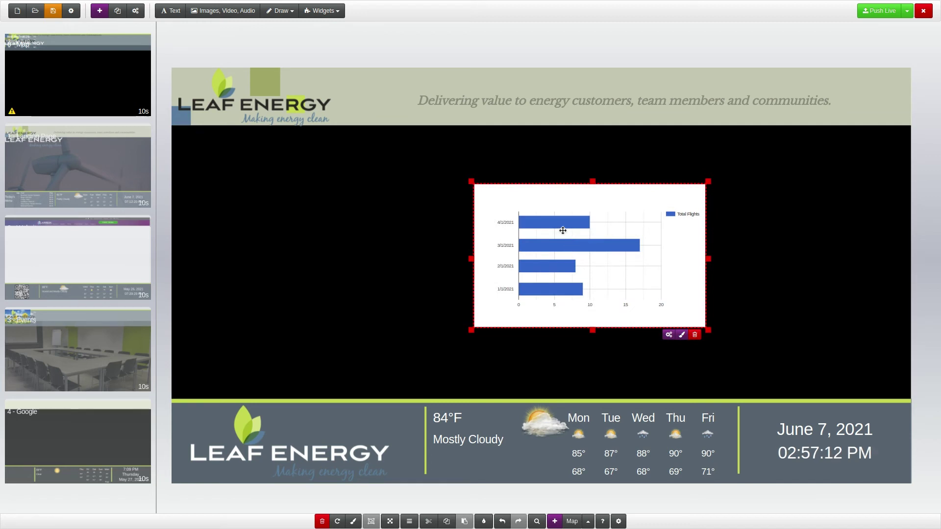
{"action": "left_click", "coordinate": [682, 335]}
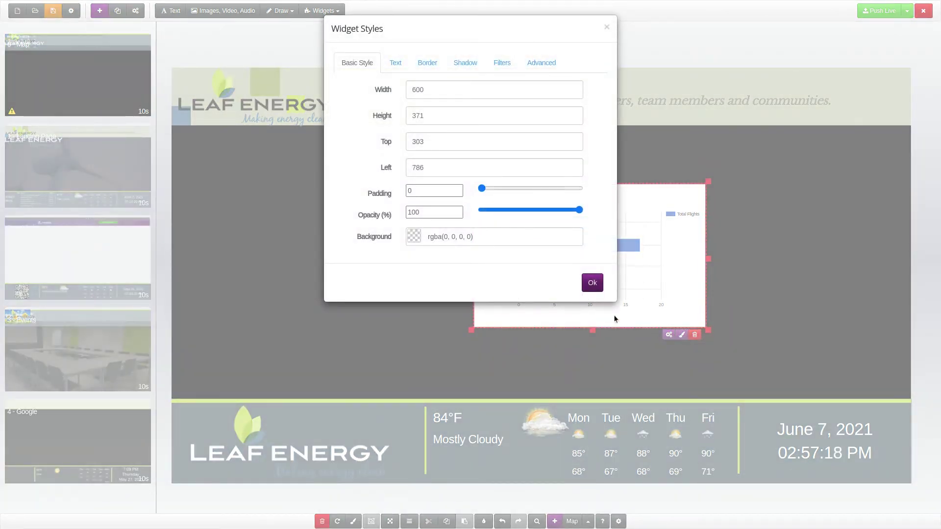
Step: Style the chart widget with a white background, opacity 100, and border radius 24
{"action": "left_click", "coordinate": [413, 236]}
{"action": "mouse_move", "coordinate": [417, 212]}
{"action": "left_mouse_down"}
{"action": "mouse_move", "coordinate": [398, 131]}
{"action": "mouse_move", "coordinate": [403, 139]}
{"action": "left_mouse_up"}
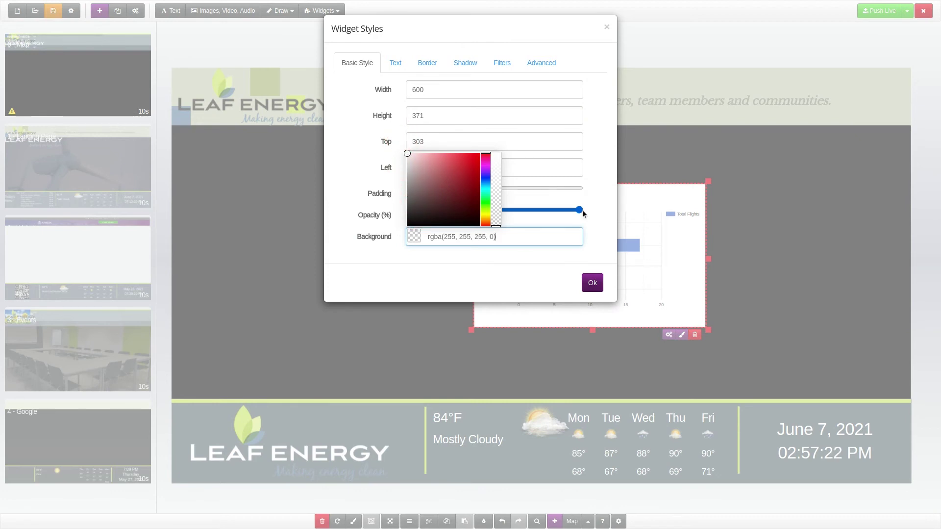
{"action": "mouse_move", "coordinate": [582, 211]}
{"action": "left_mouse_down"}
{"action": "mouse_move", "coordinate": [531, 208]}
{"action": "mouse_move", "coordinate": [594, 207]}
{"action": "left_mouse_up"}
{"action": "left_click", "coordinate": [428, 64]}
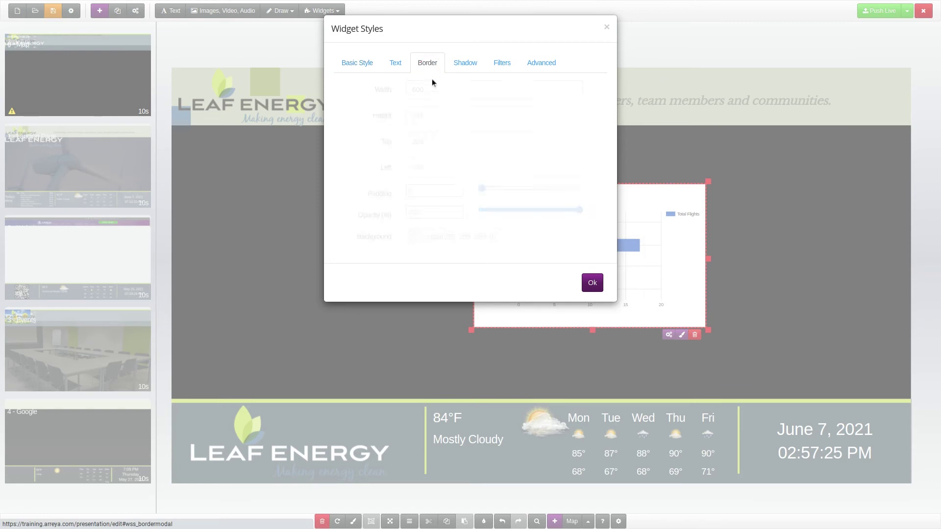
{"action": "left_click", "coordinate": [458, 169]}
{"action": "left_click_drag", "start_coordinate": [459, 172], "coordinate": [515, 173]}
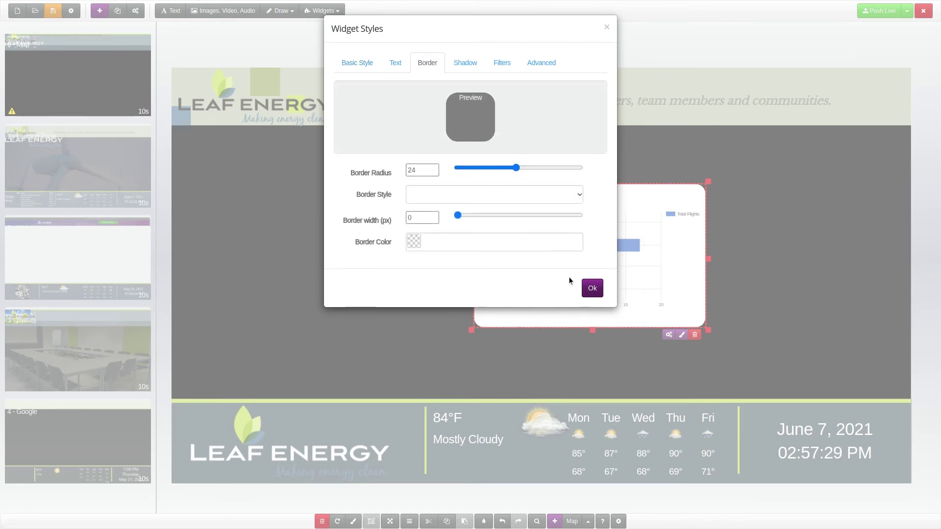
{"action": "left_click", "coordinate": [591, 287]}
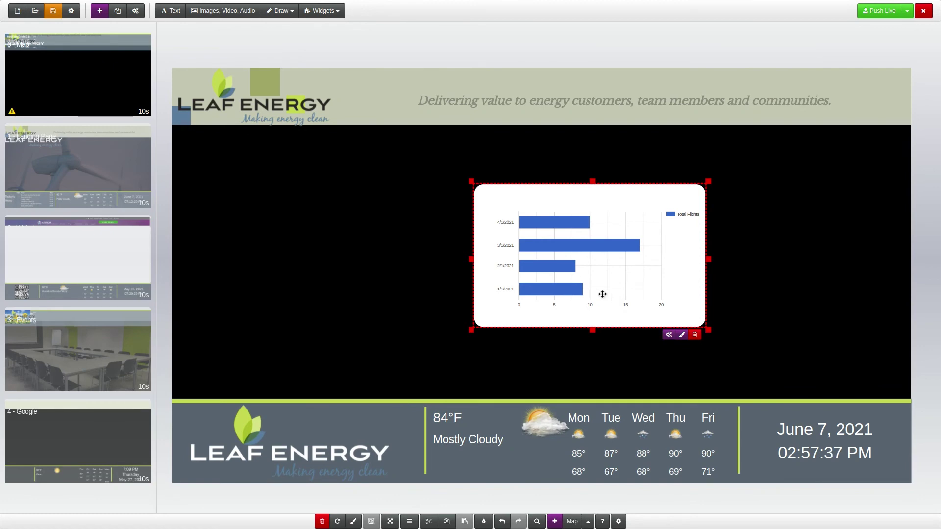
Step: Rerun the chart setup with the same sheet link and accept the recommended Total Flights area chart
{"action": "left_click", "coordinate": [668, 335]}
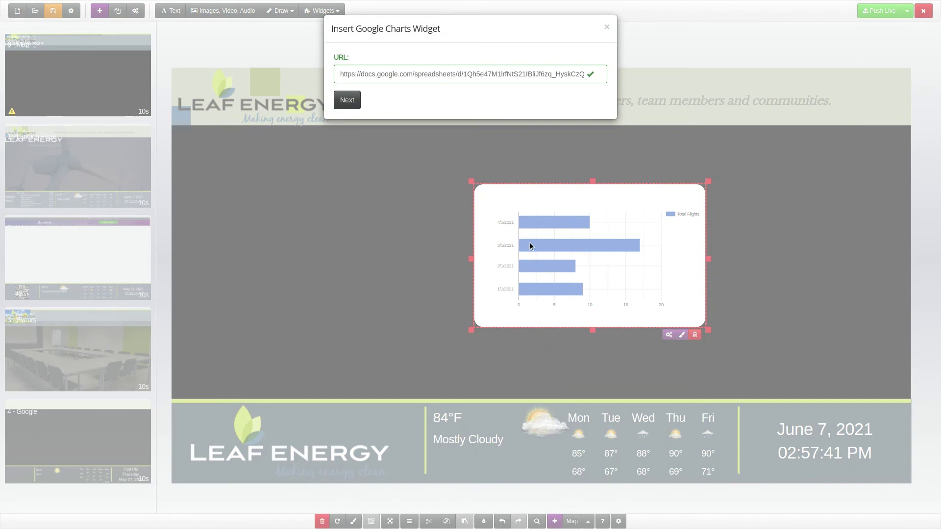
{"action": "left_click", "coordinate": [347, 100]}
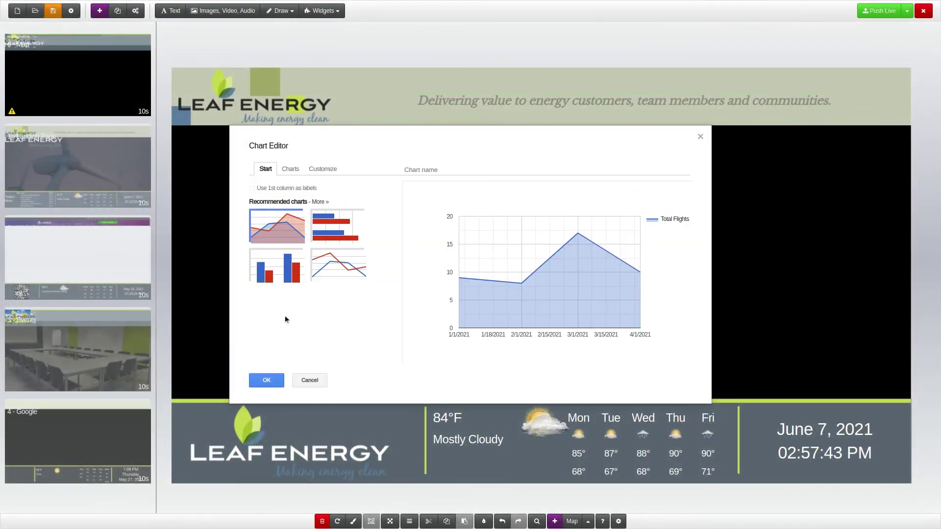
{"action": "left_click", "coordinate": [265, 381]}
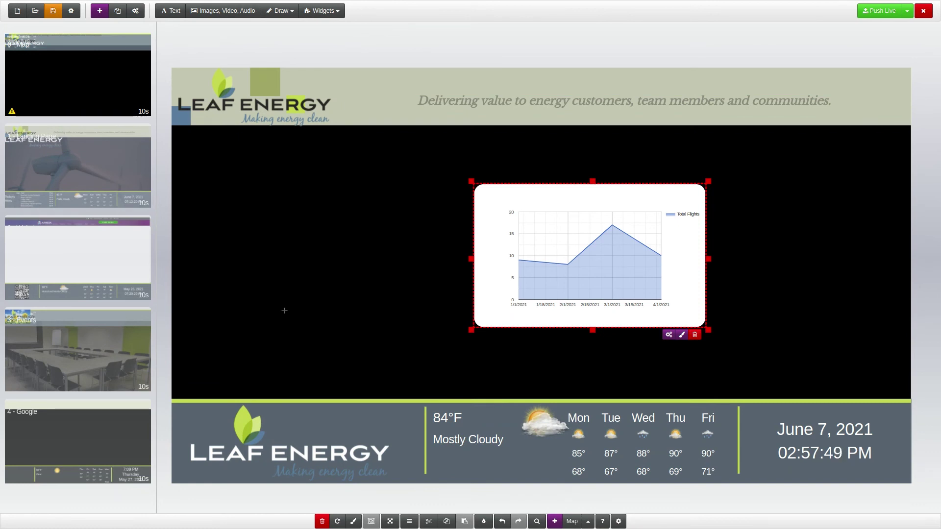
{"action": "left_click", "coordinate": [329, 12]}
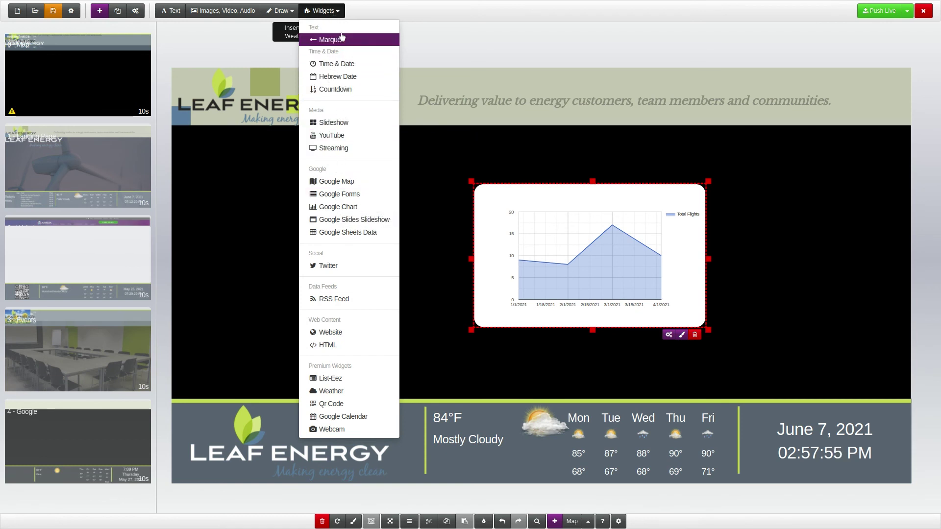
Step: Close the Widgets menu and push the Leaf Energy layout live as revision 283
{"action": "left_click", "coordinate": [342, 14]}
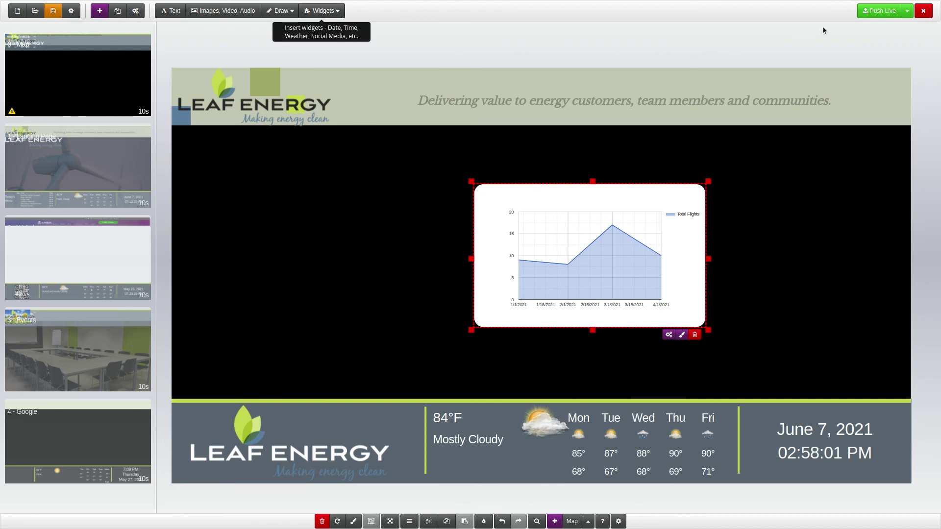
{"action": "left_click", "coordinate": [868, 13]}
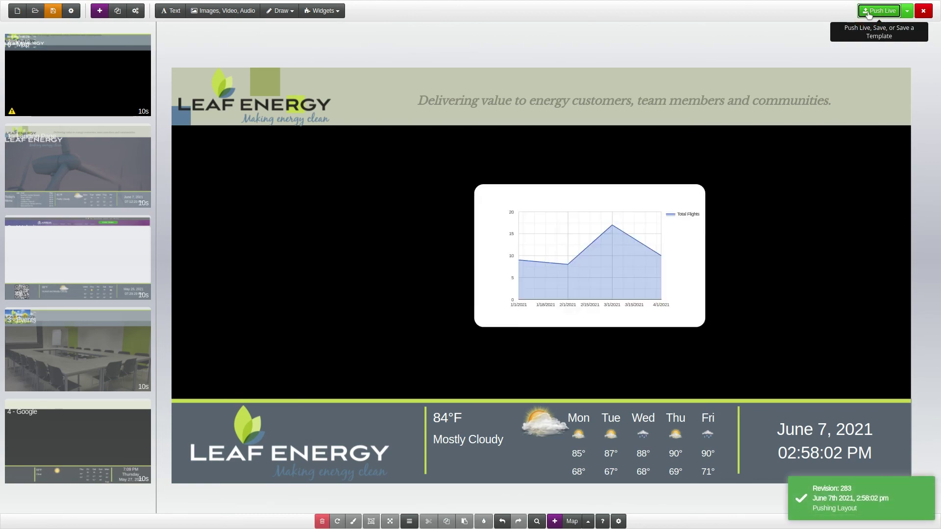